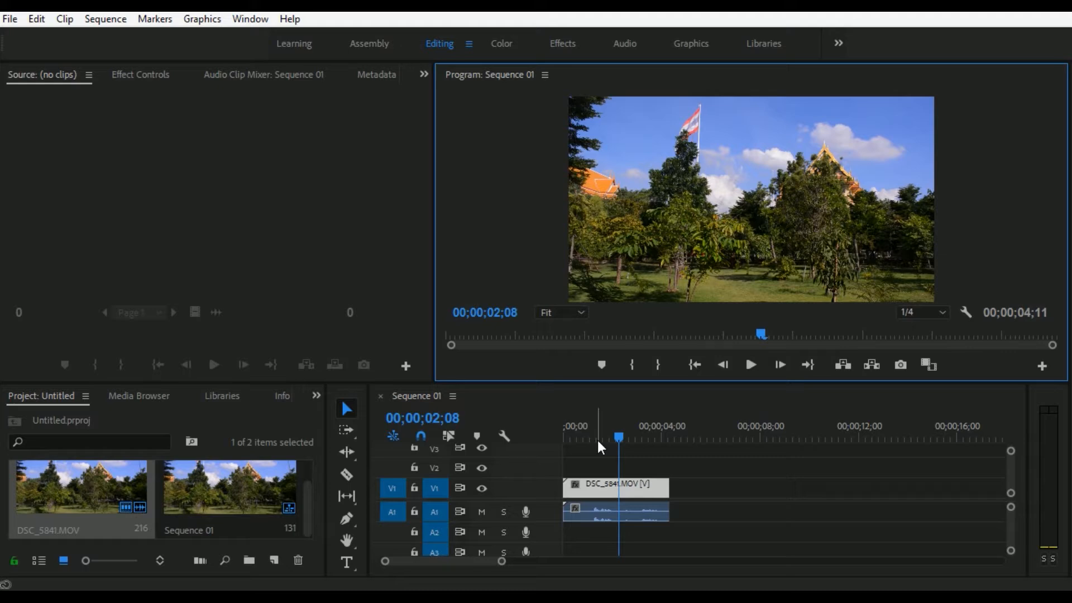
Play the unstabilized clip in Sequence 01 from its start to check the camera shake, and stop playback
left_click_drag(595, 434, 541, 443)
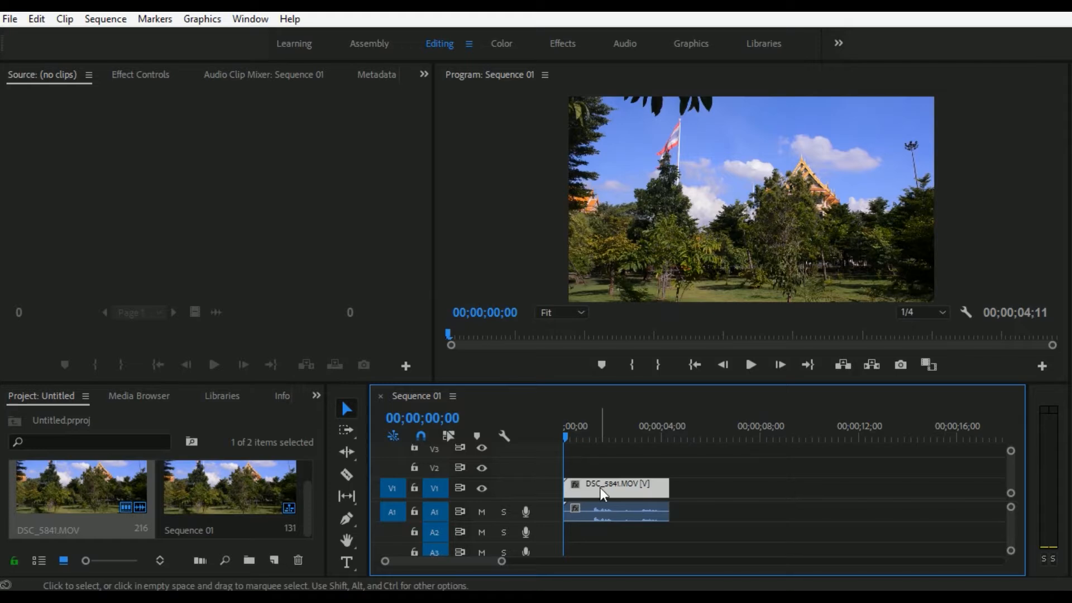
left_click(752, 366)
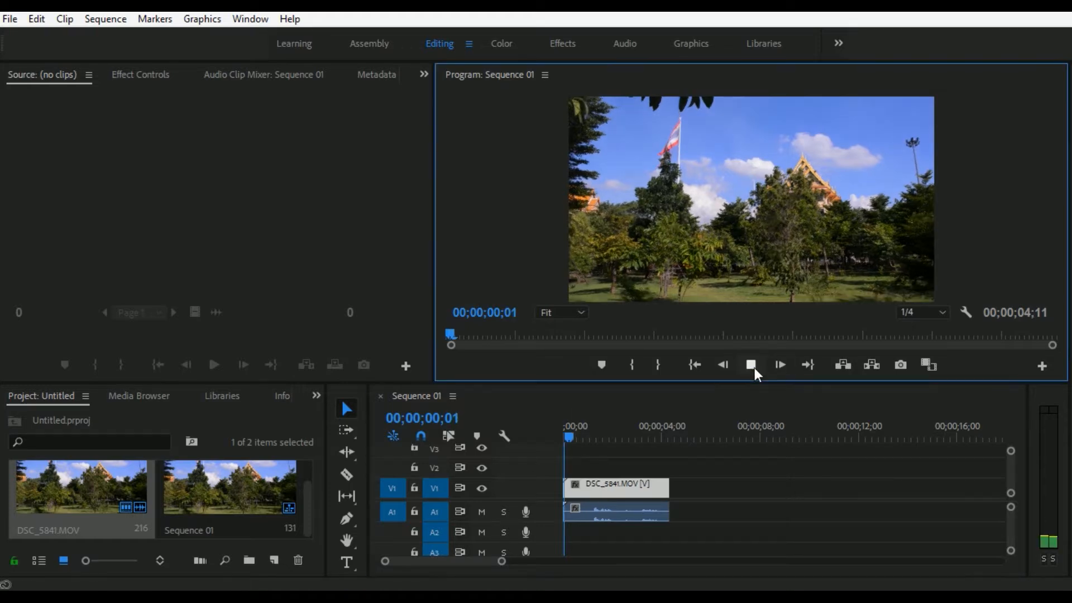
key("space")
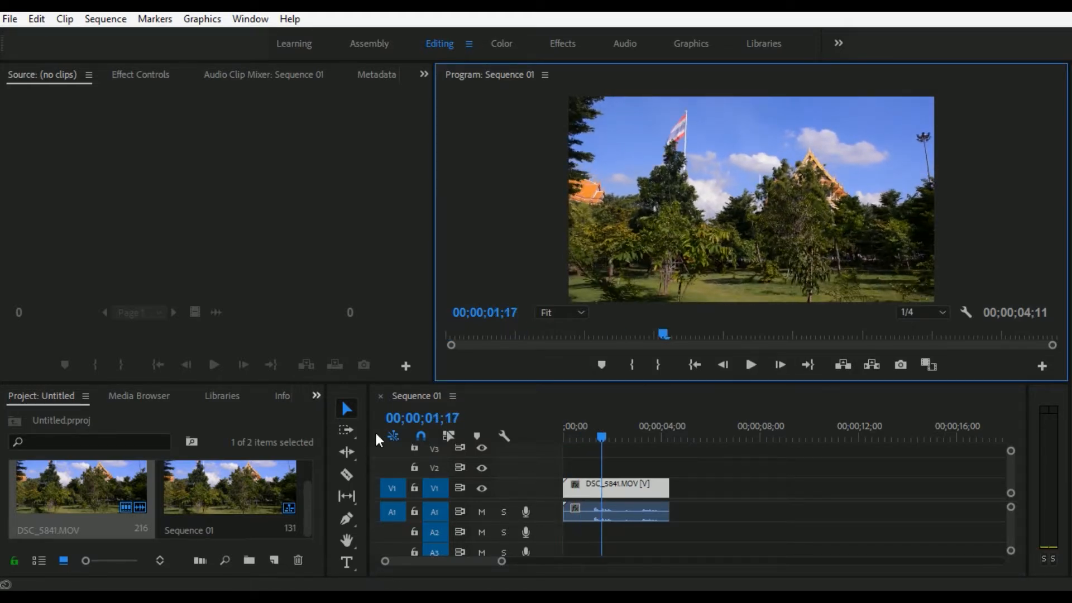
left_click(710, 534)
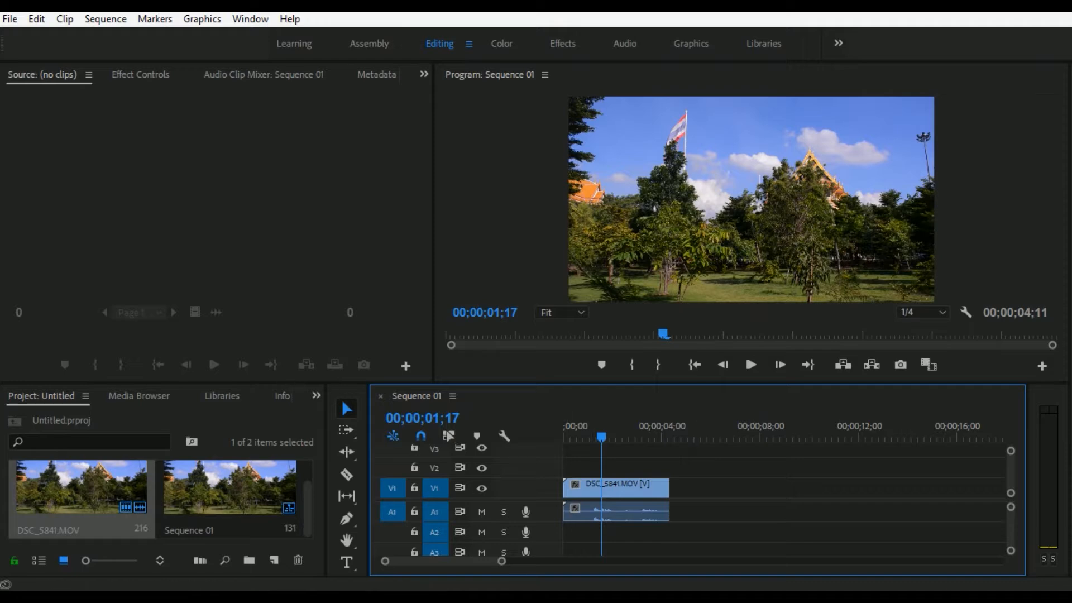
Search the effects for "warp" and apply Warp Stabilizer to the DSC_5841.MOV clip on track V1
left_click(316, 395)
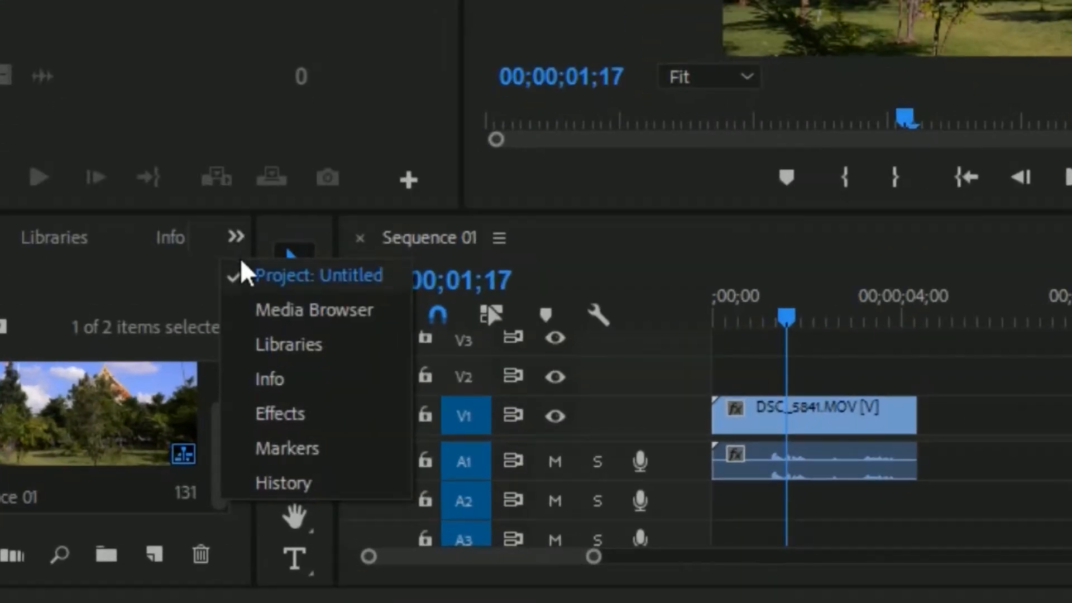
left_click(278, 415)
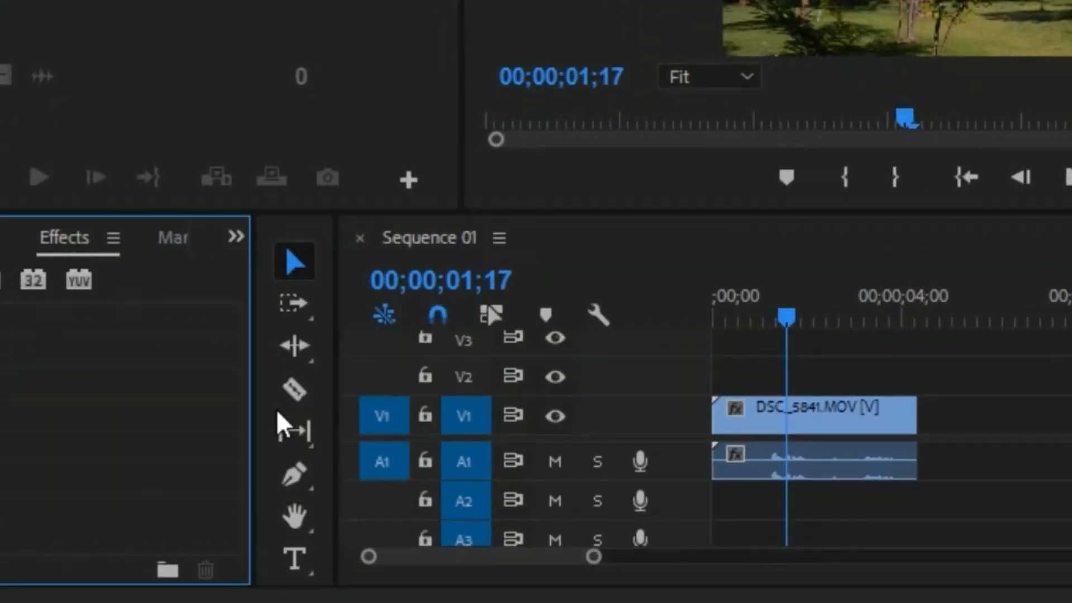
left_click(232, 291)
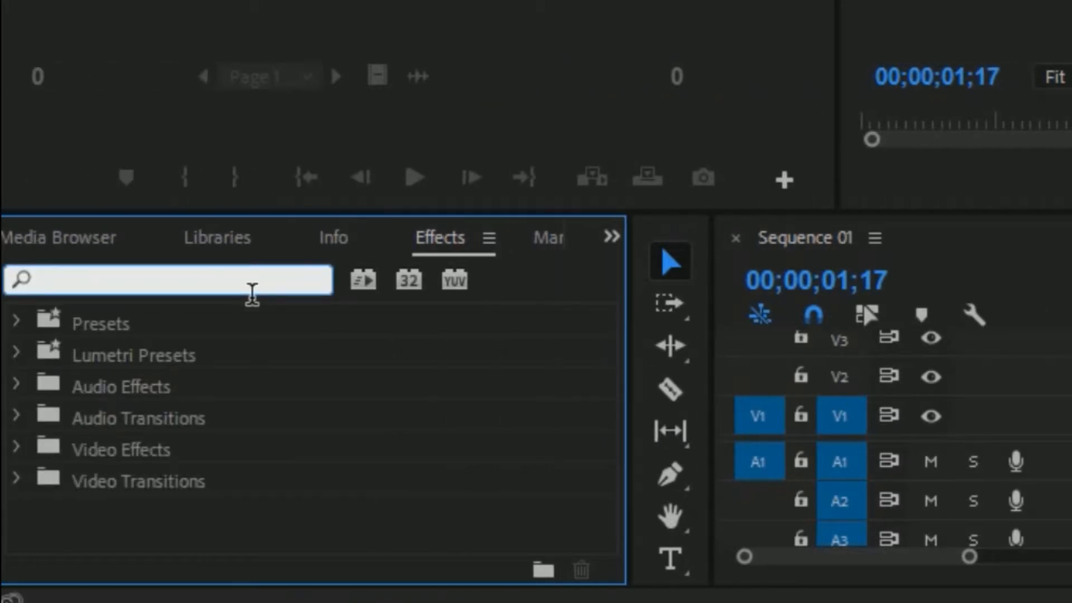
type("warp")
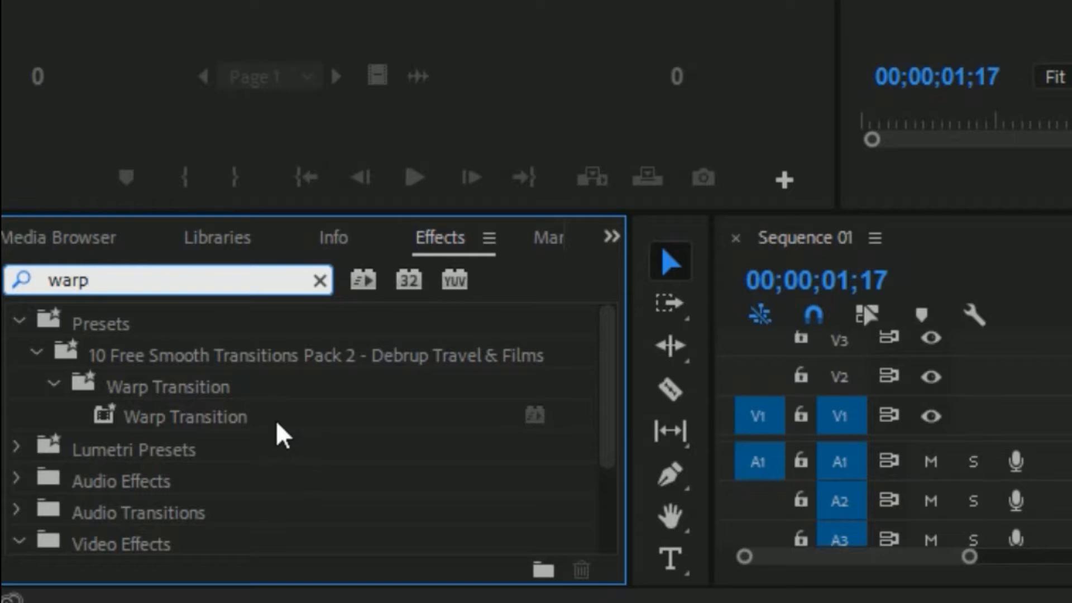
scroll(250, 493, "down", 3)
scroll(223, 490, "down", 1)
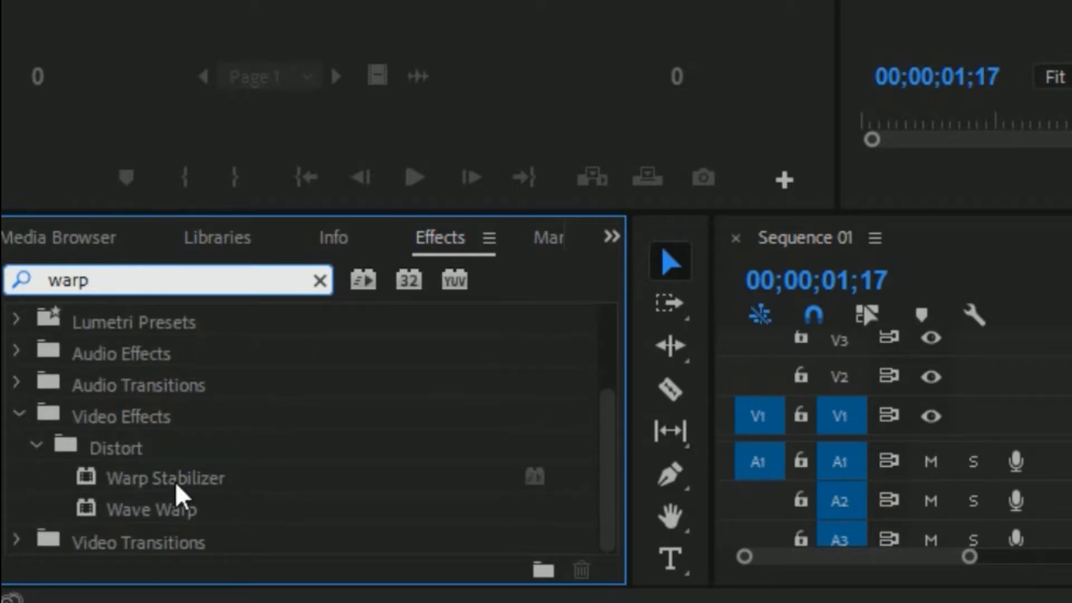
left_click(185, 479)
left_click_drag(192, 476, 1071, 435)
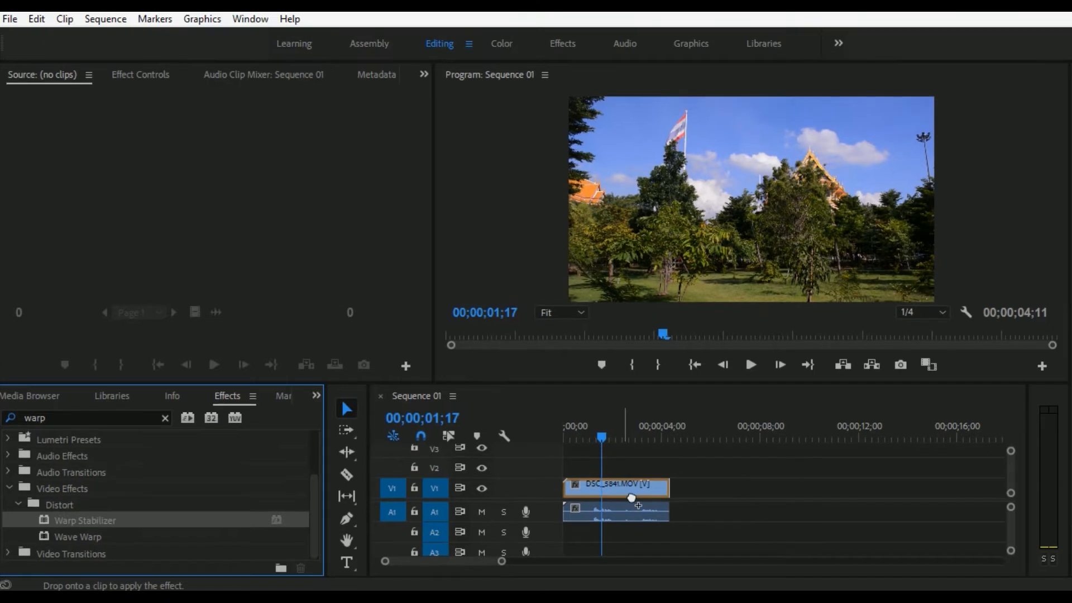
left_click_drag(631, 498, 633, 499)
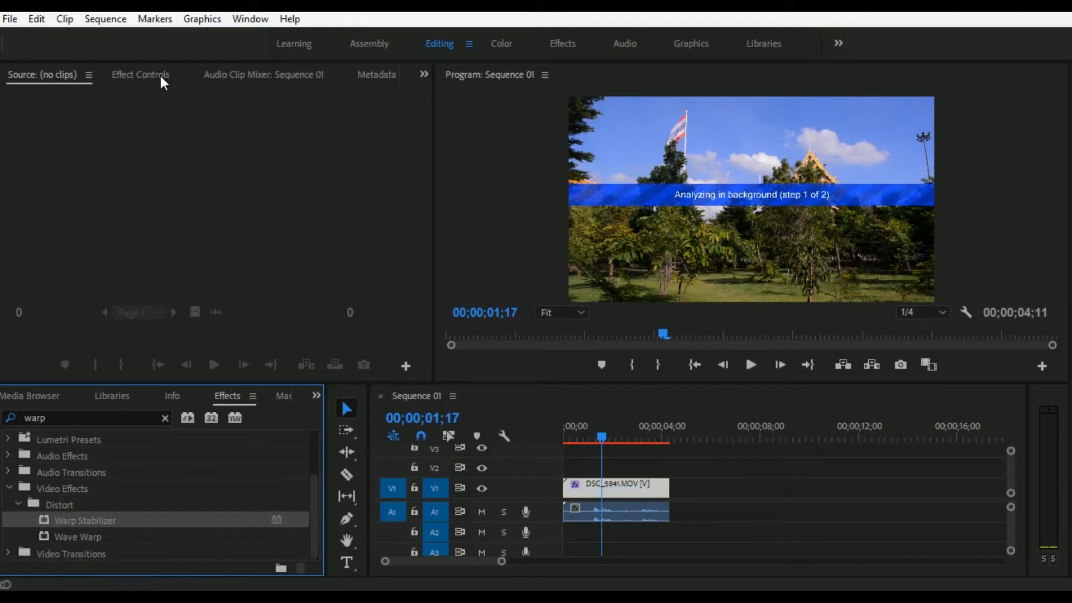
View the clip's Warp Stabilizer settings and play the stabilized footage from the start of the sequence
left_click(126, 74)
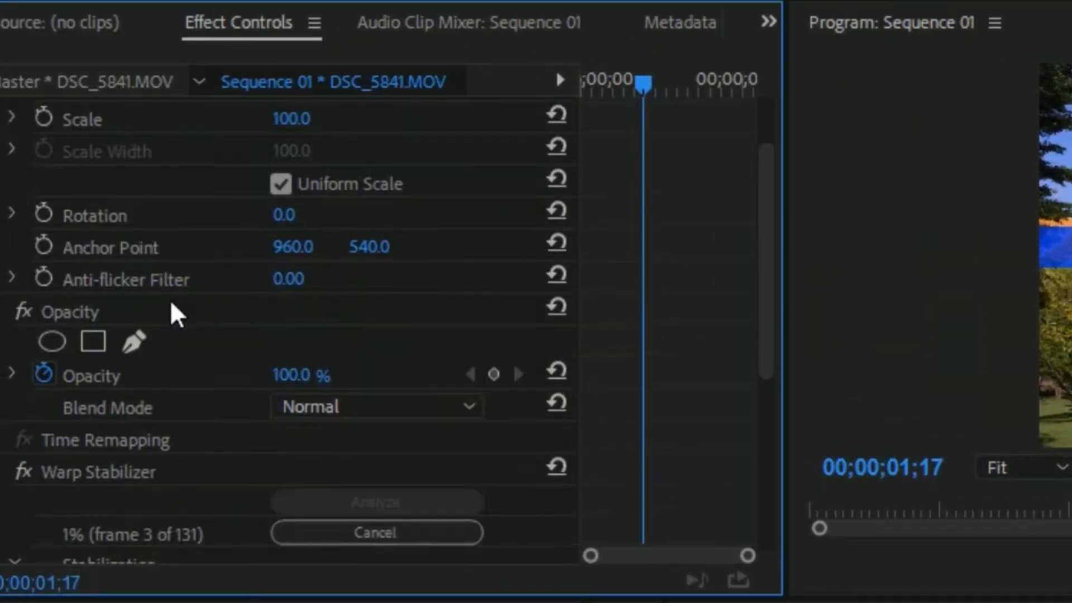
scroll(169, 300, "down", 3)
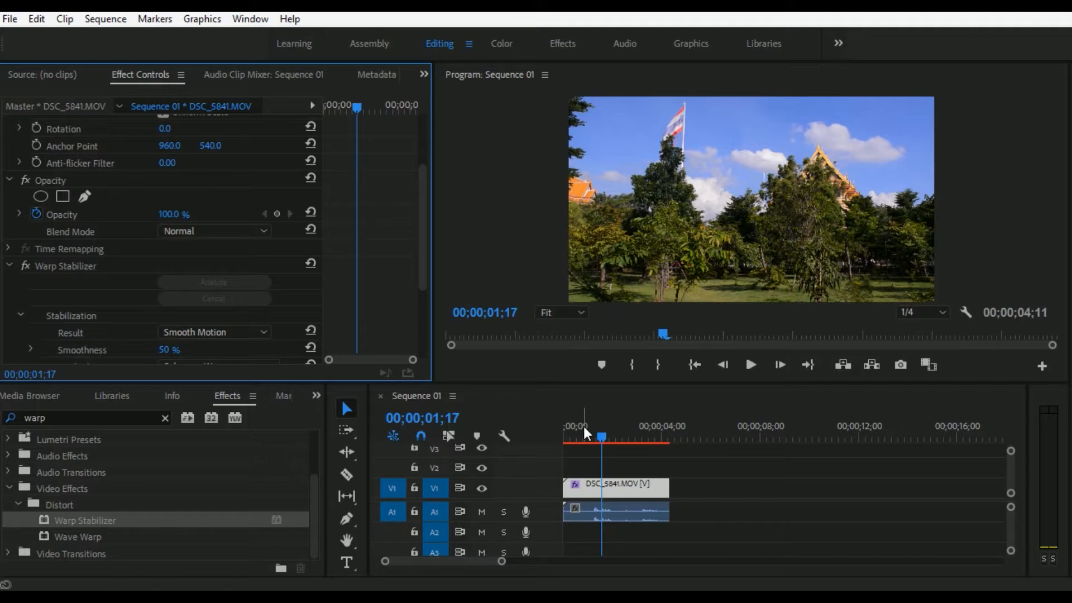
left_click_drag(584, 428, 563, 428)
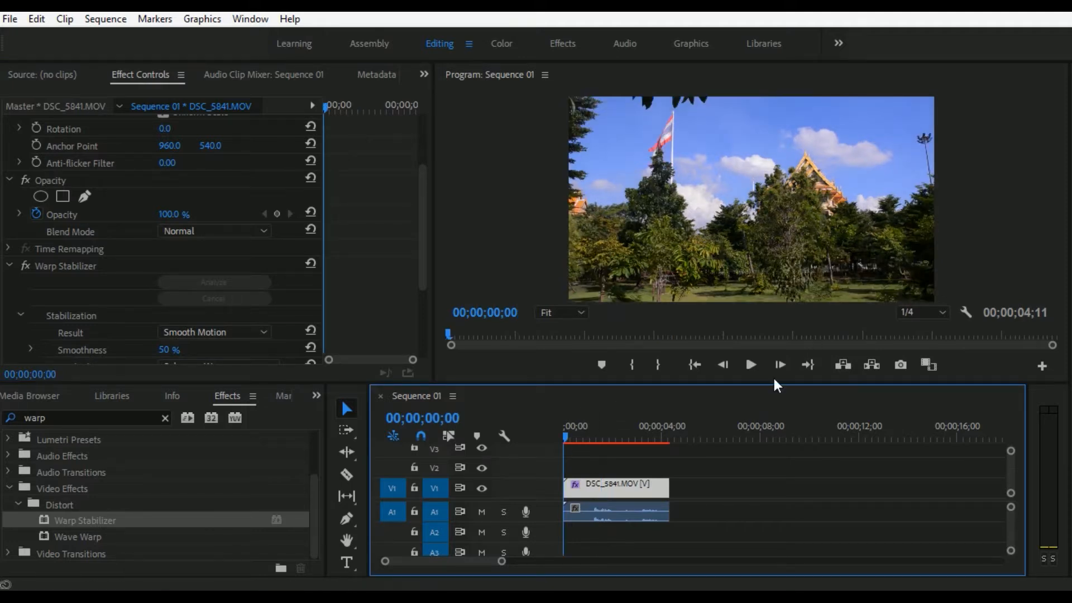
left_click(748, 364)
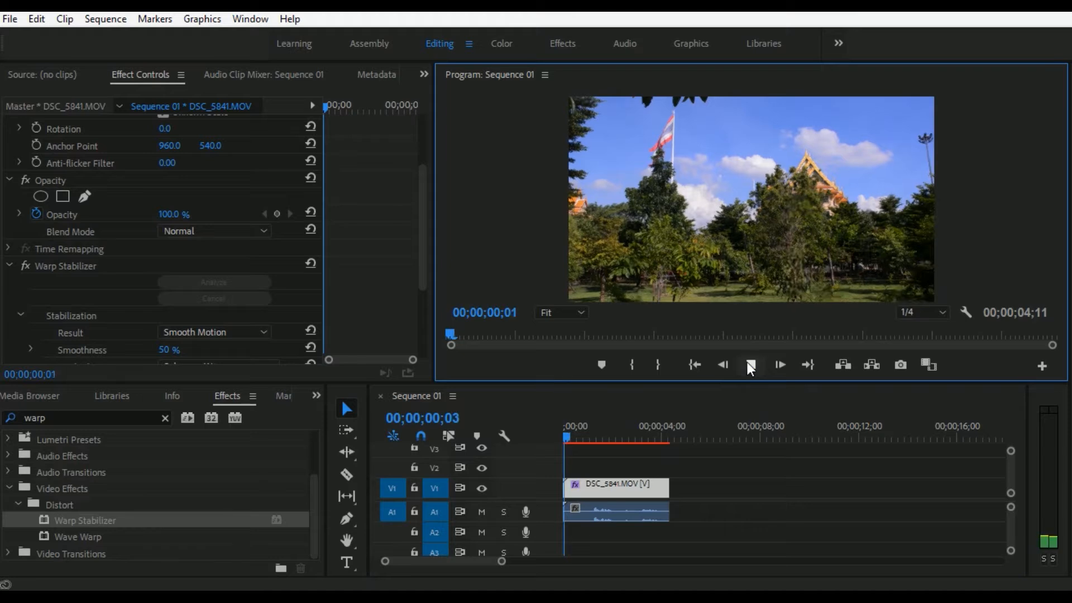
left_click(749, 365)
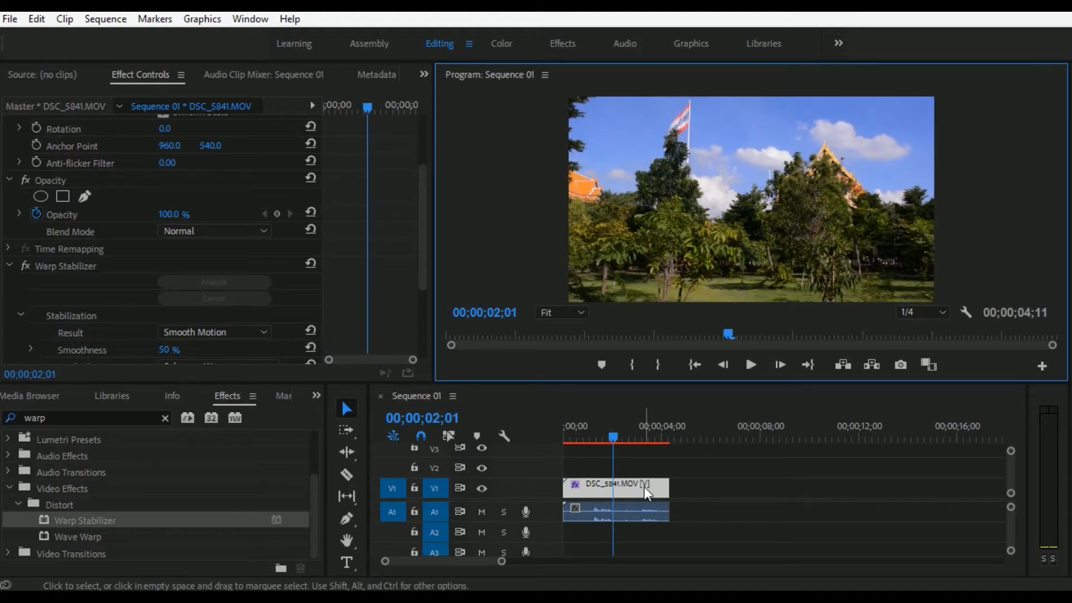
Try setting the stabilized clip's speed to 50% and undo the speed change
right_click(645, 487)
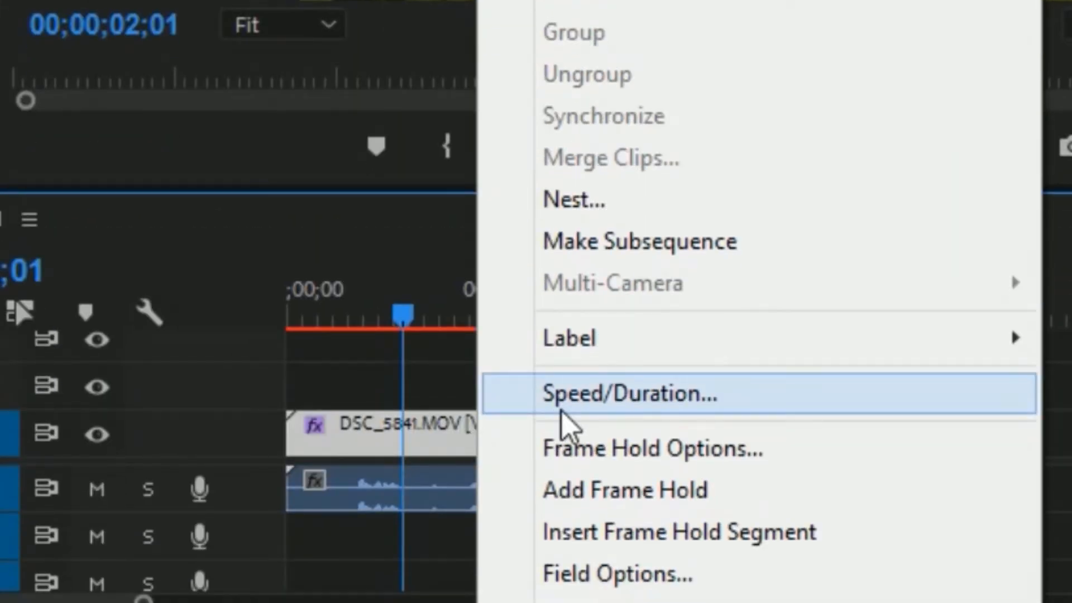
left_click(562, 411)
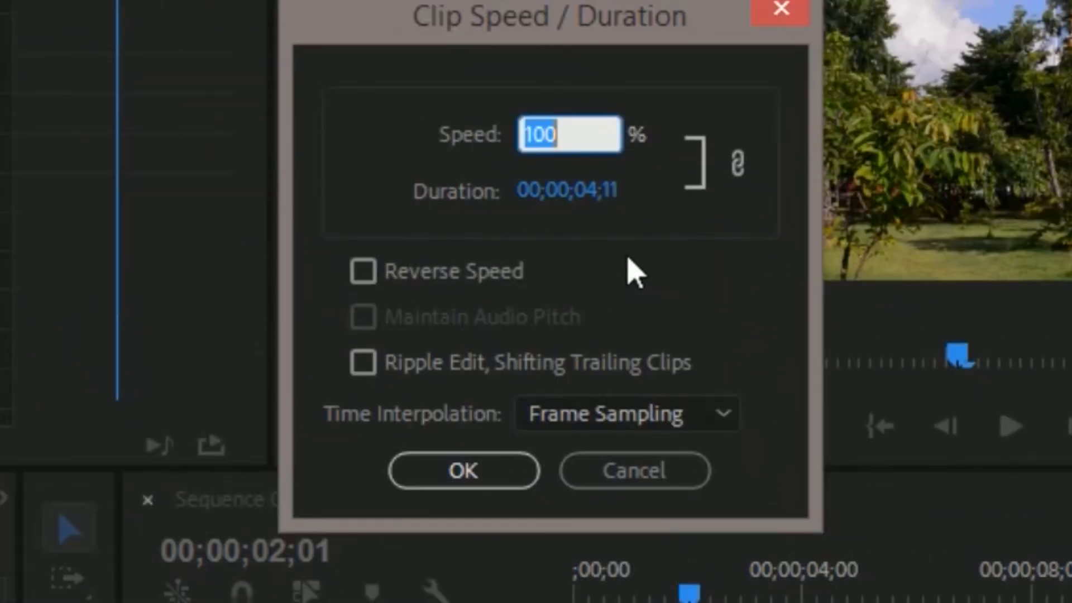
type("50")
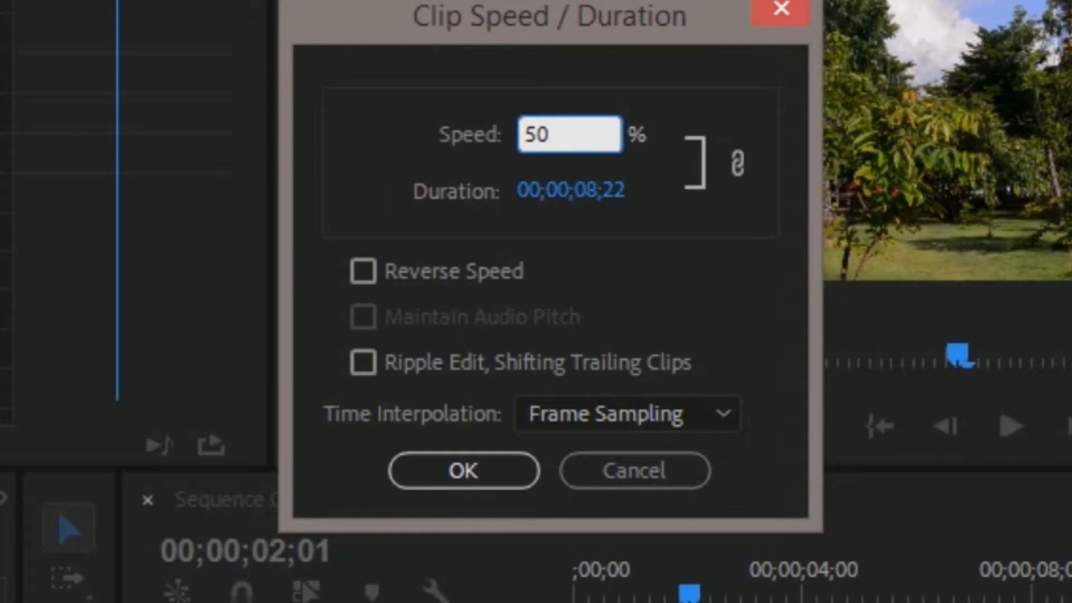
left_click(486, 481)
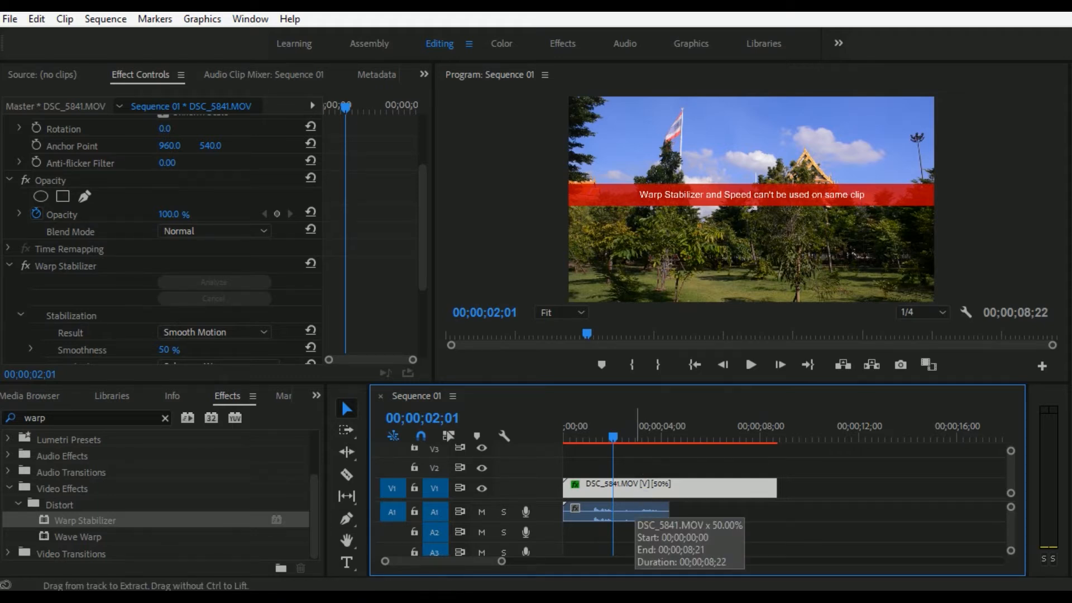
key("ctrl+z")
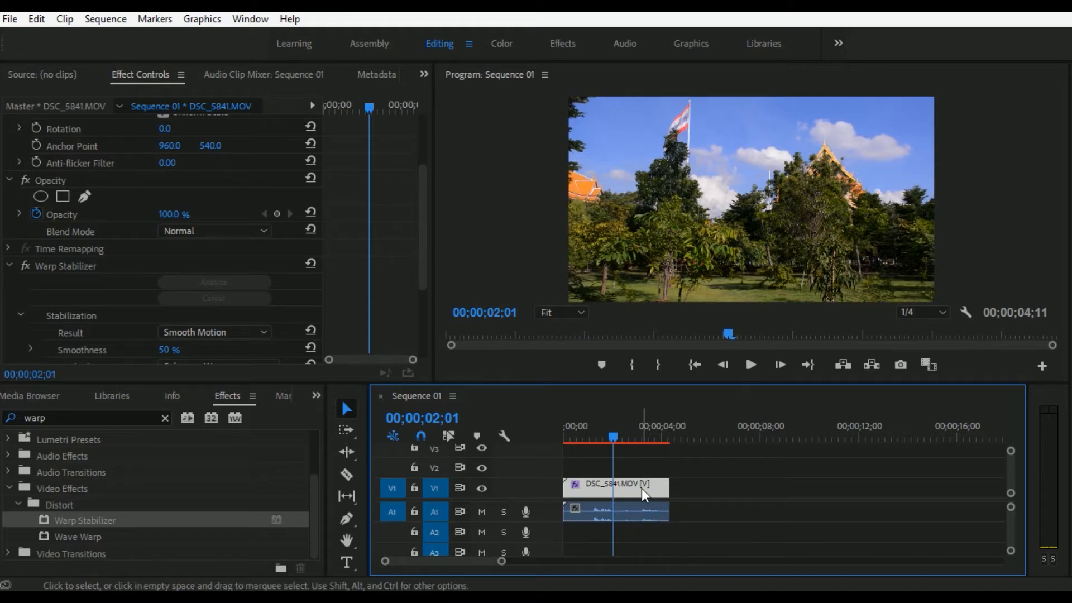
Nest the stabilized DSC_5841.MOV clip as Nested Sequence 01
right_click(641, 488)
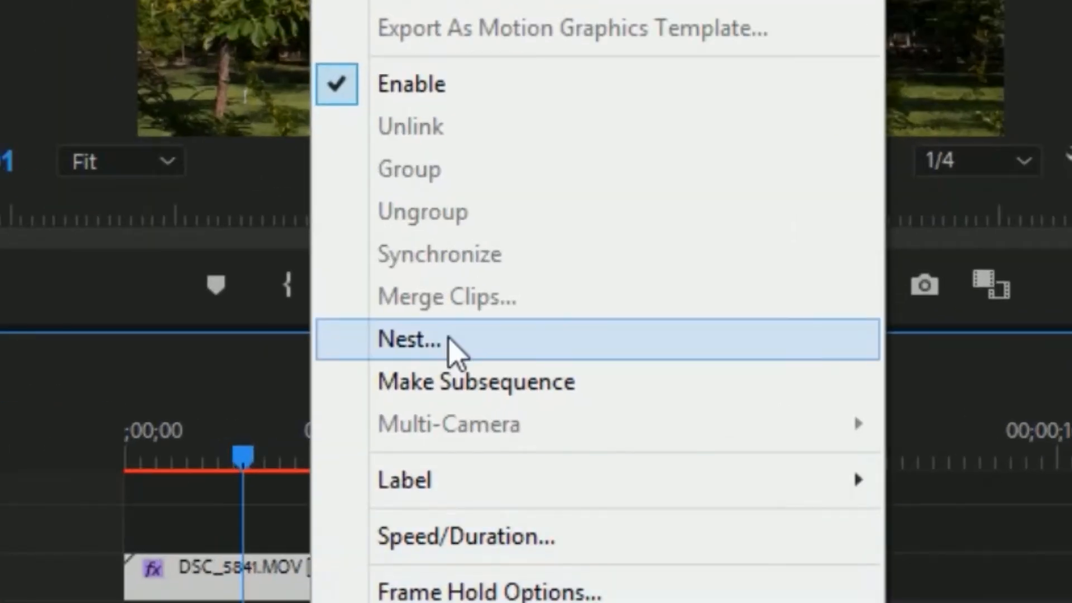
left_click(454, 342)
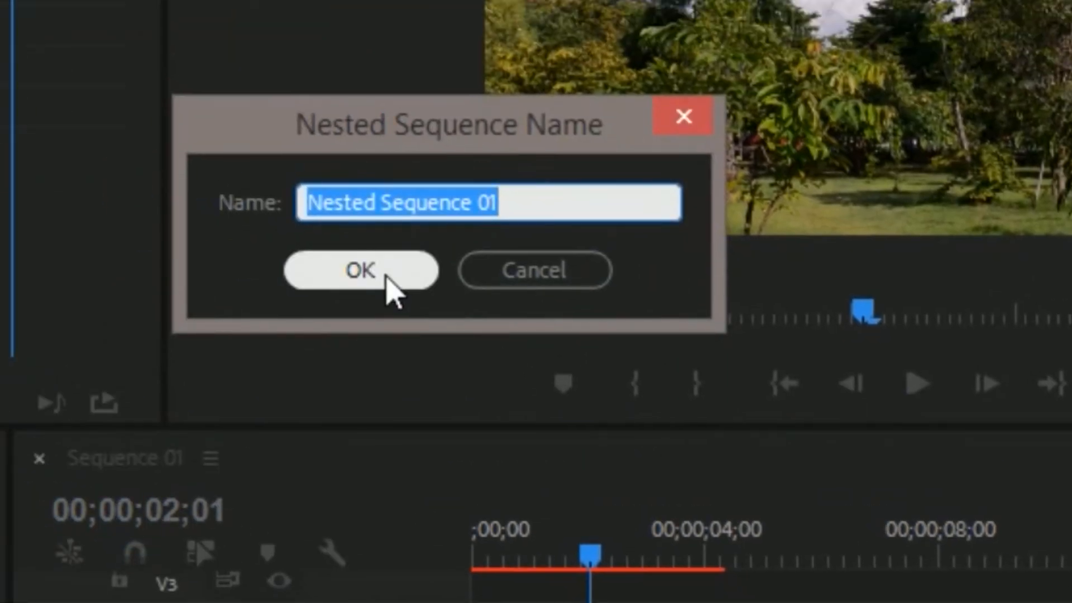
left_click(405, 267)
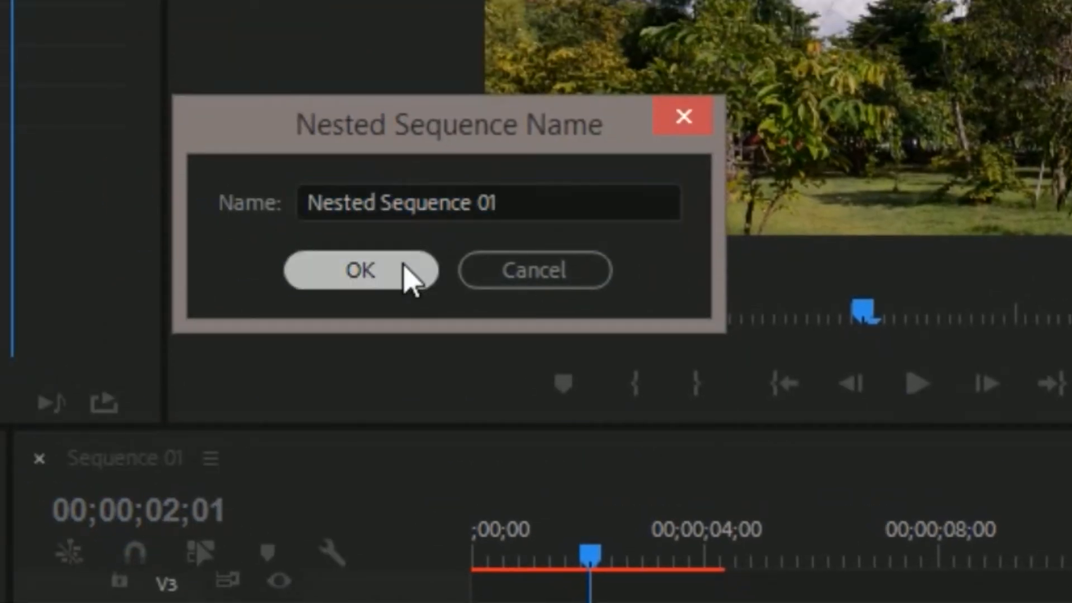
Open Nested Sequence 01 from the project items to view its contents, and return to Sequence 01
left_click(316, 395)
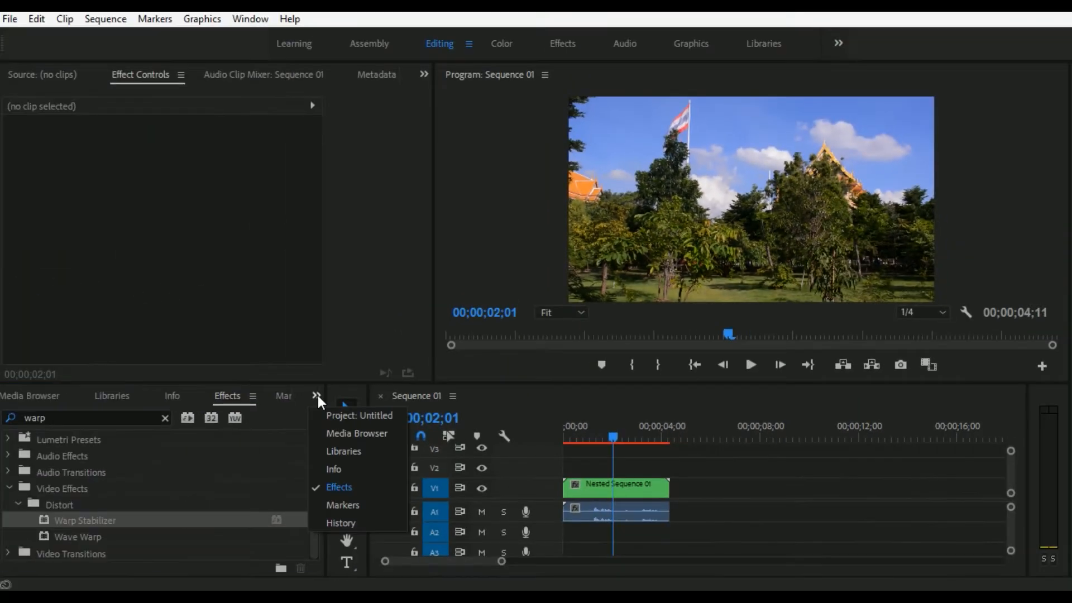
left_click(333, 416)
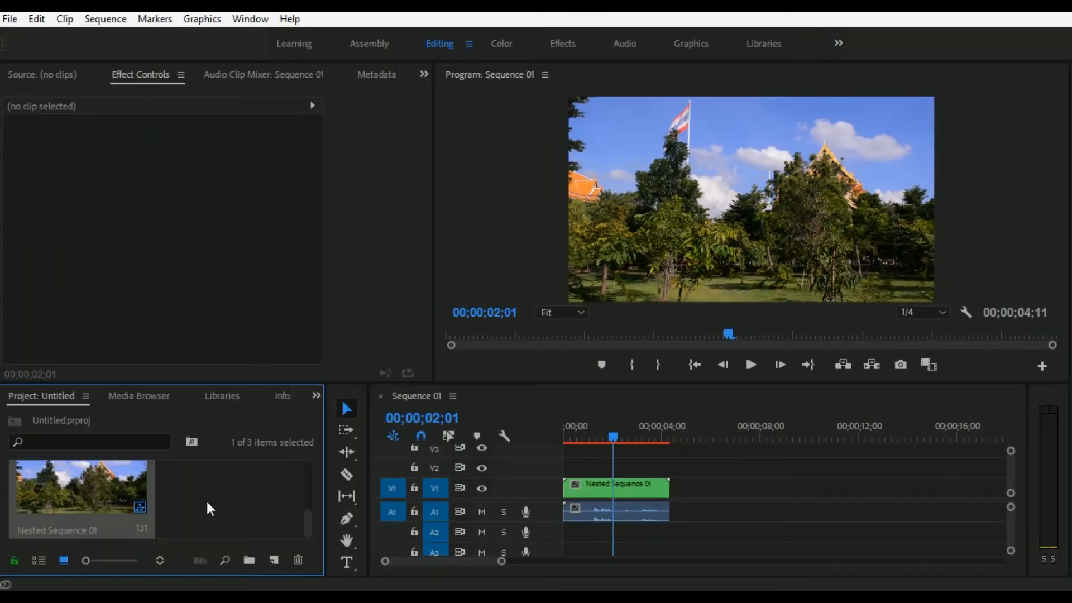
double_click(90, 481)
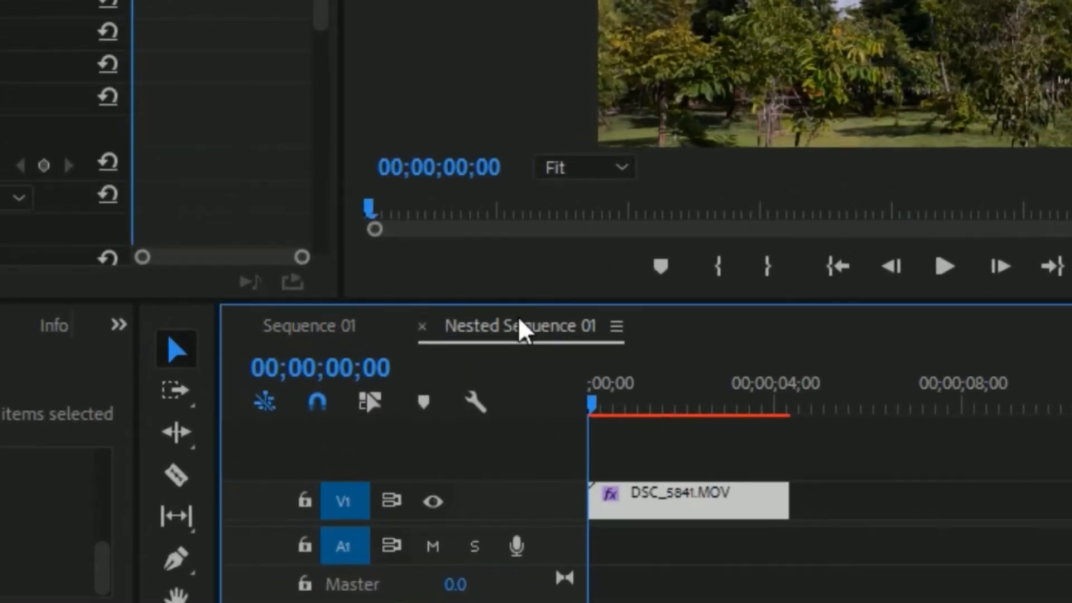
left_click(314, 327)
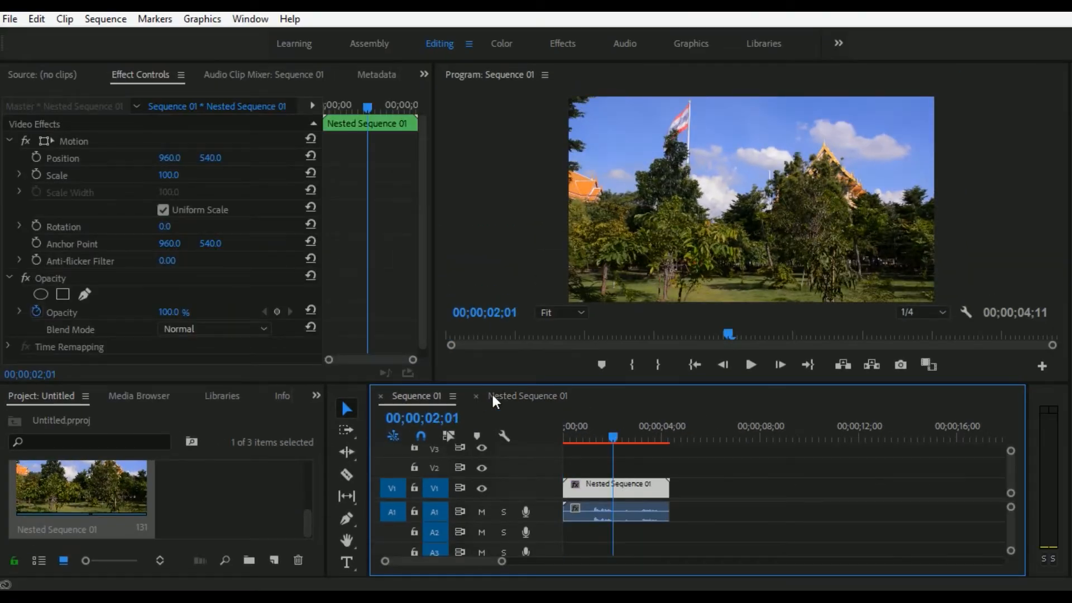
scroll(165, 272, "down", 1)
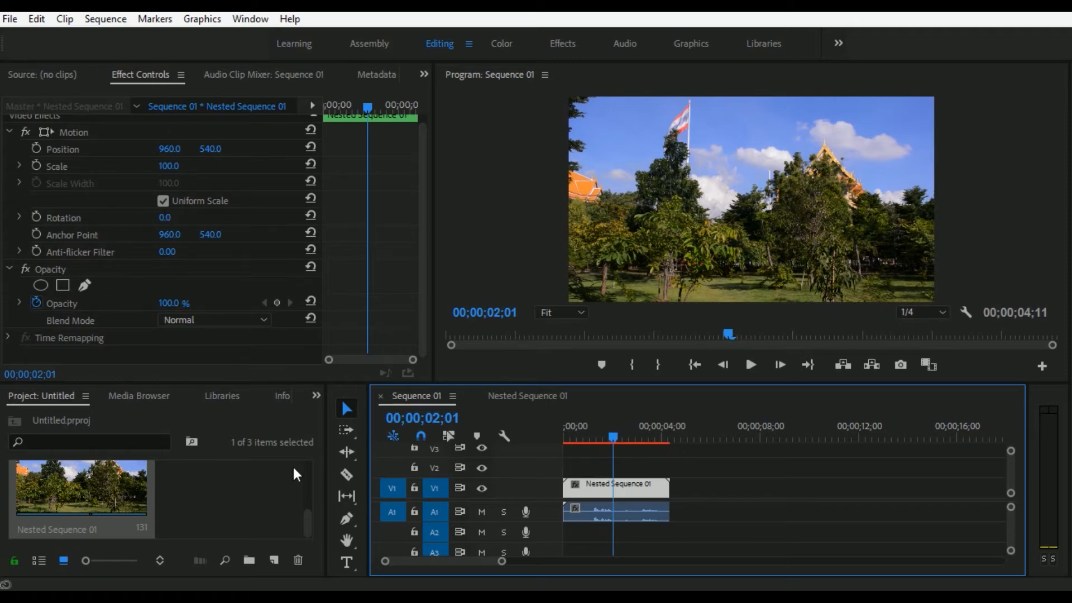
Examine the Warp Stabilizer settings of the clip inside Nested Sequence 01, and close that sequence
left_click(541, 397)
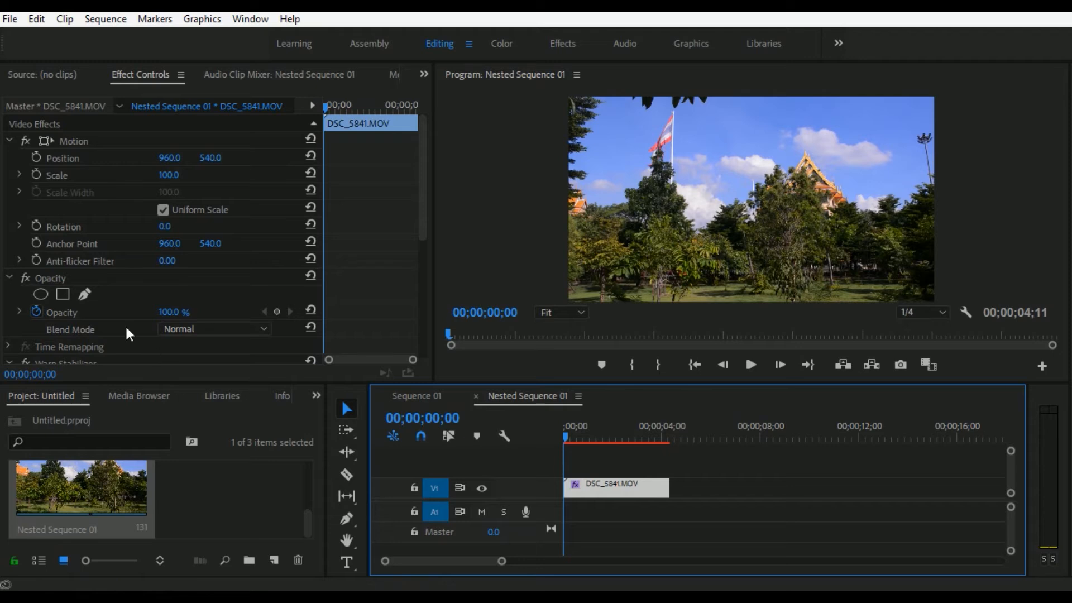
scroll(125, 324, "down", 10)
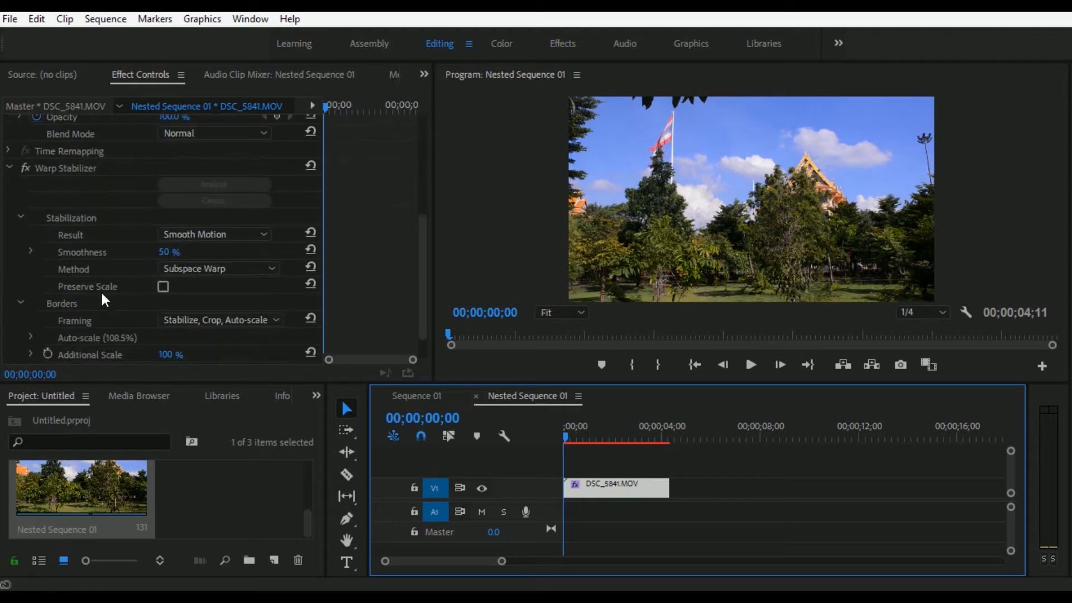
scroll(102, 300, "down", 2)
scroll(110, 304, "up", 13)
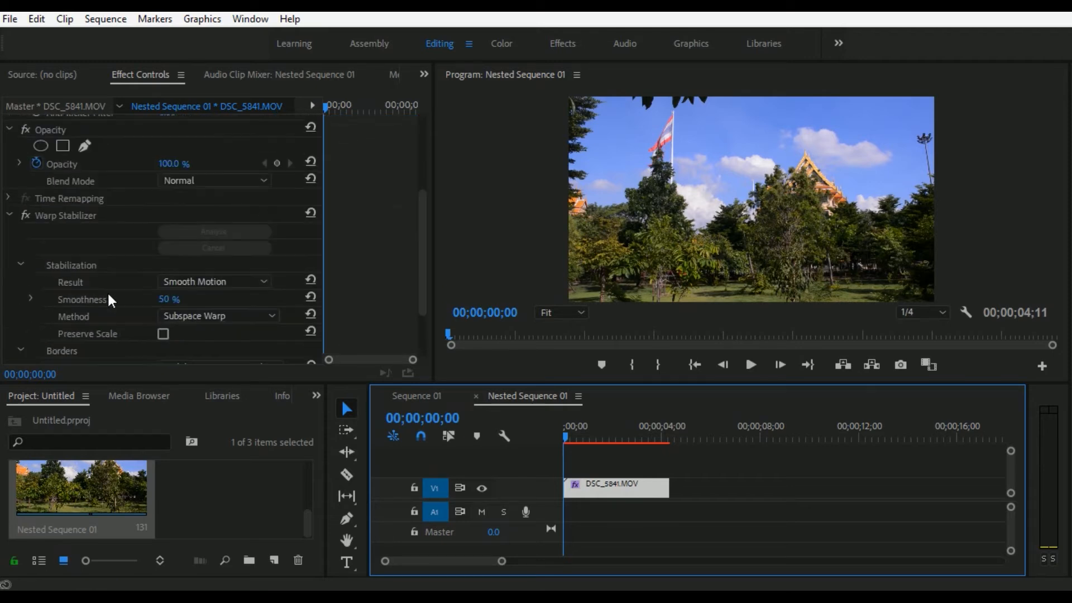
left_click(422, 394)
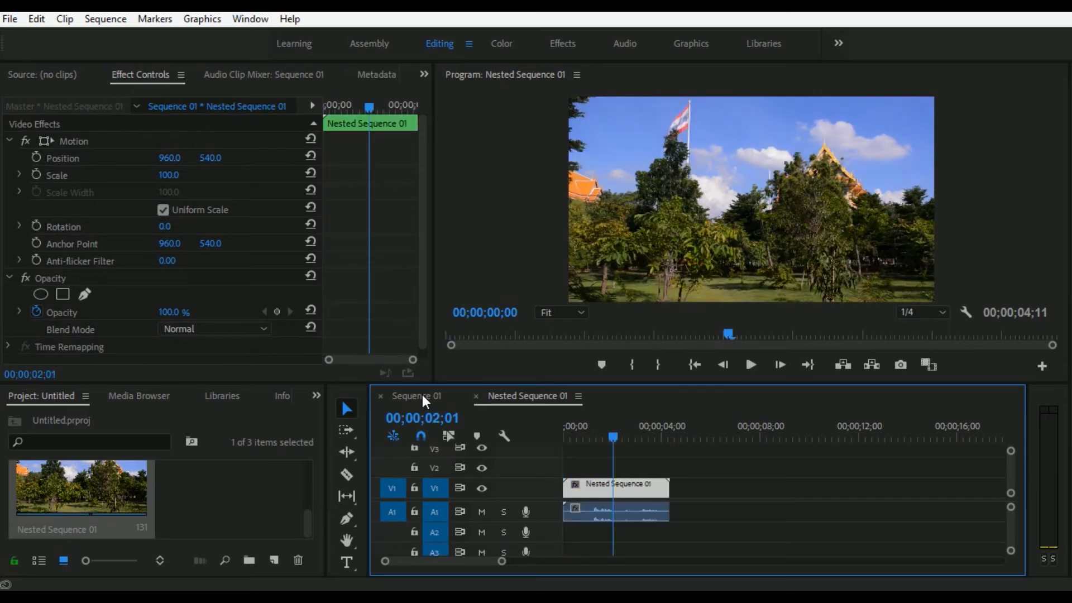
left_click(477, 396)
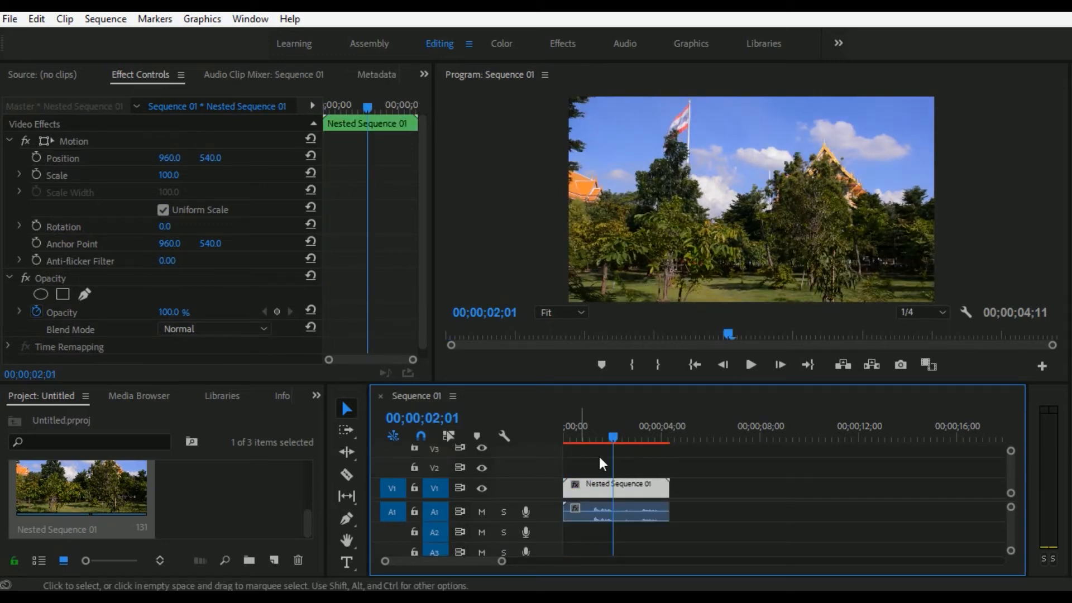
Set the Nested Sequence 01 clip's speed to 50% with Optical Flow time interpolation
right_click(585, 491)
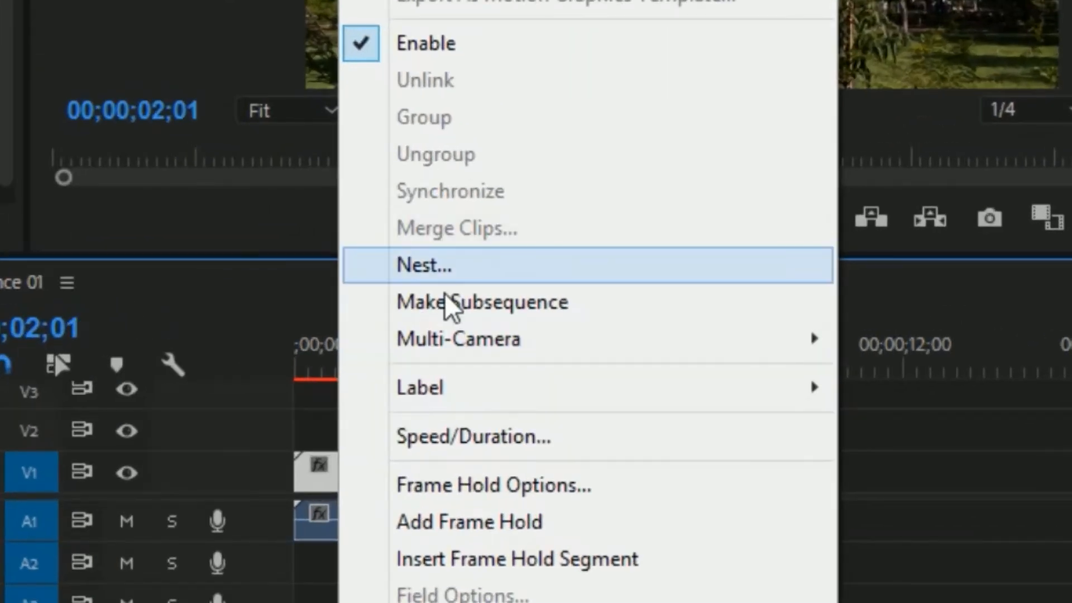
left_click(473, 437)
type("50")
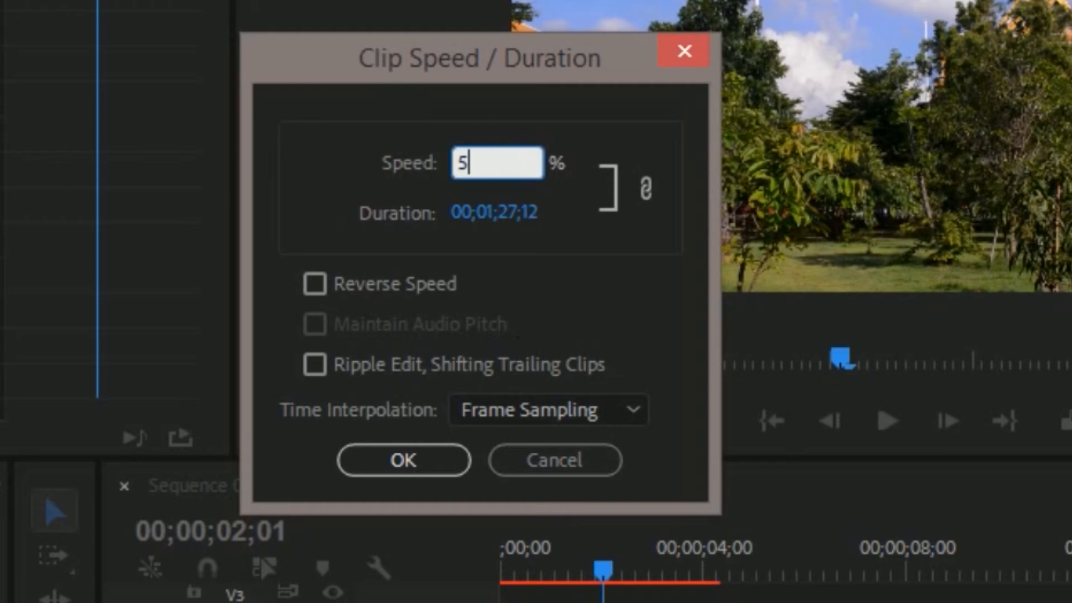
left_click(565, 414)
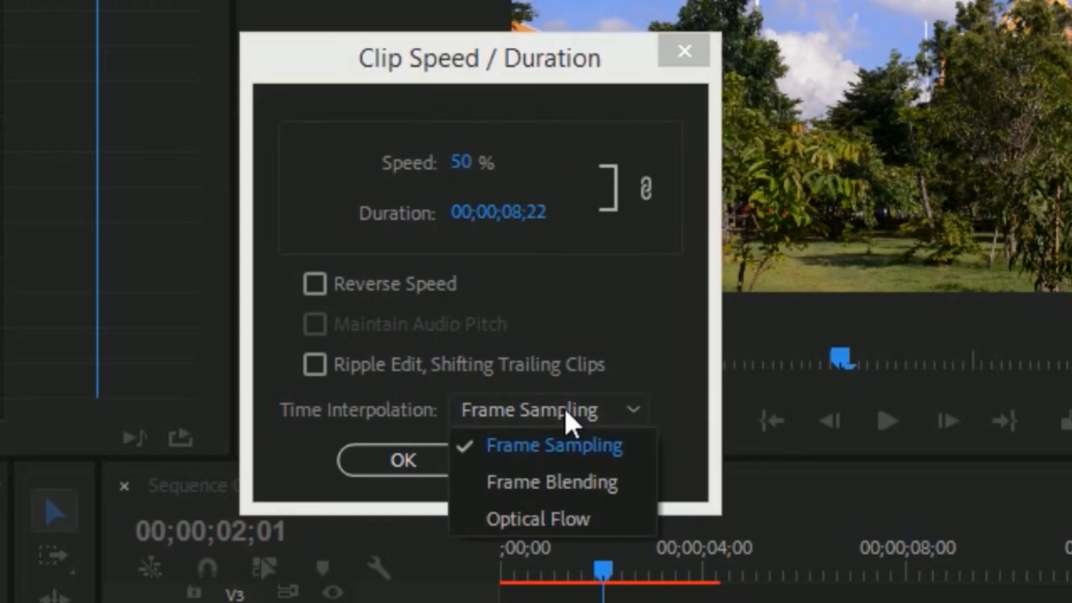
left_click(548, 522)
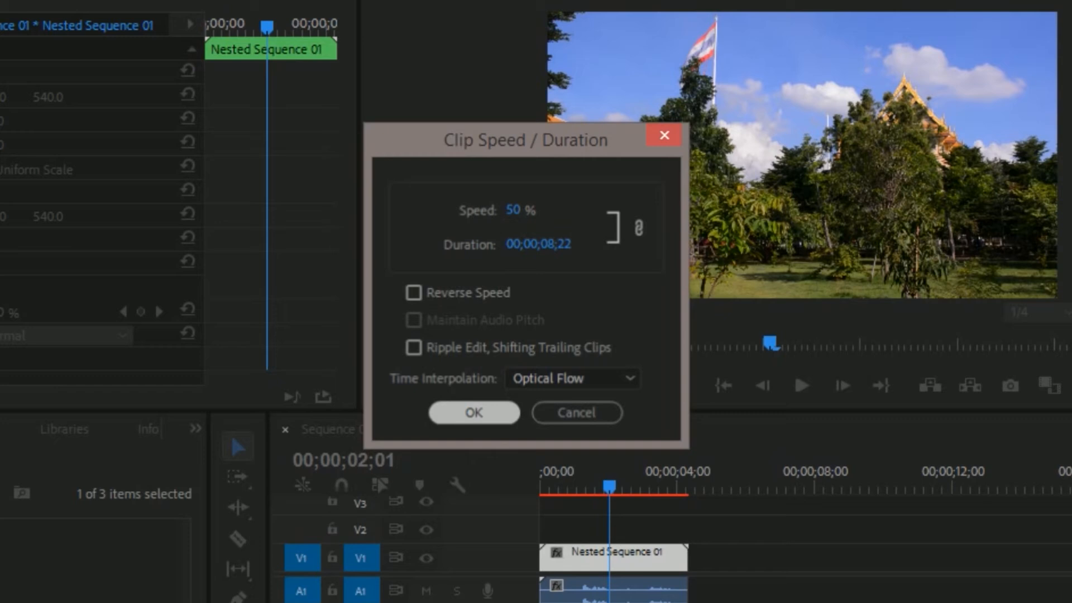
left_click(474, 412)
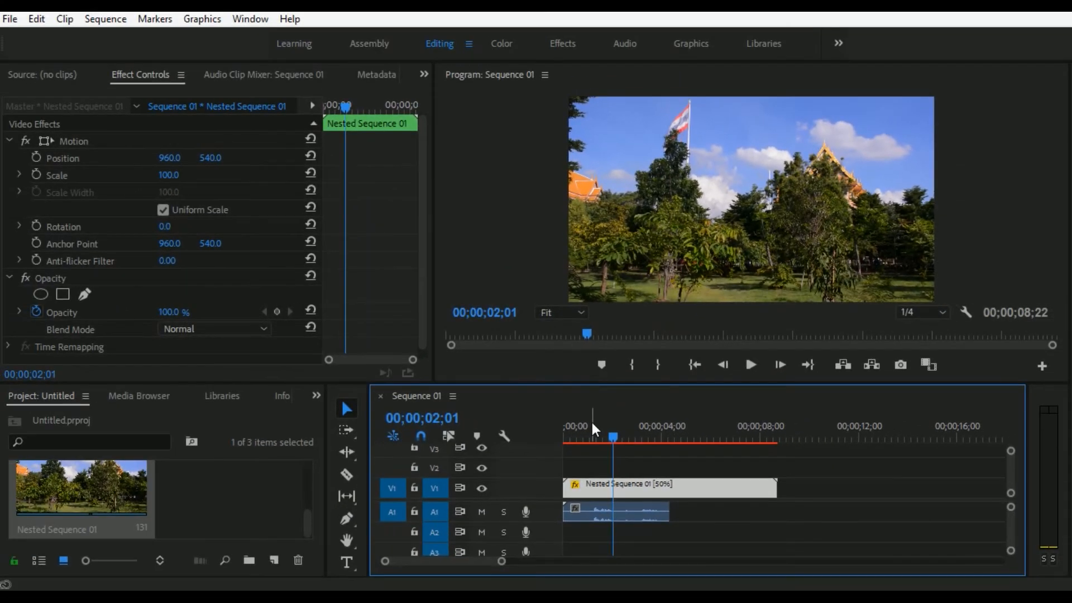
Play the slowed nested clip from the start of Sequence 01 and scrub through it to review the stabilized slow motion
key("Home")
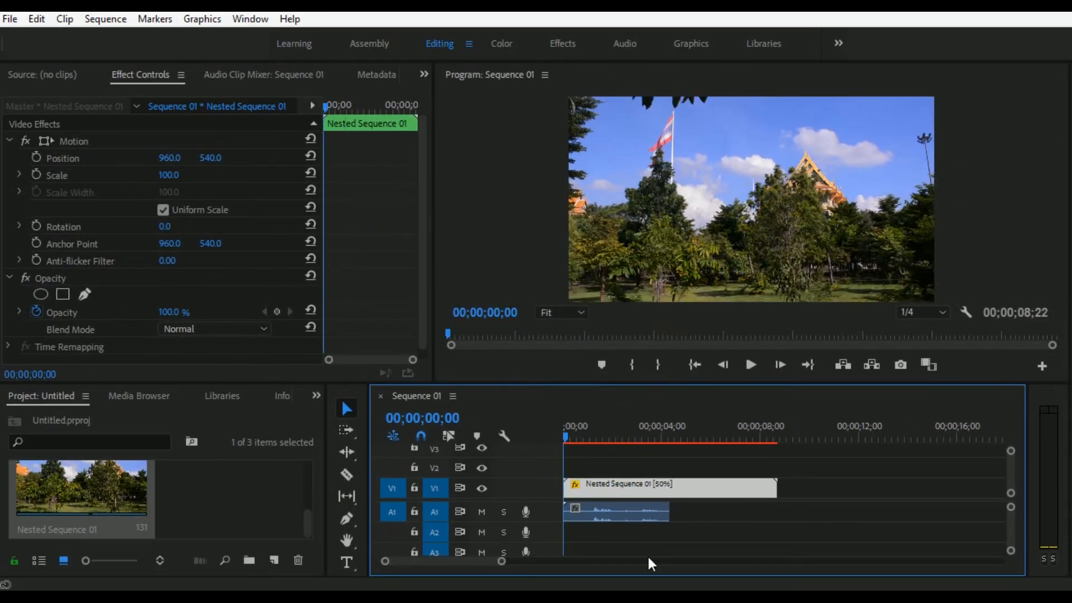
left_click(751, 365)
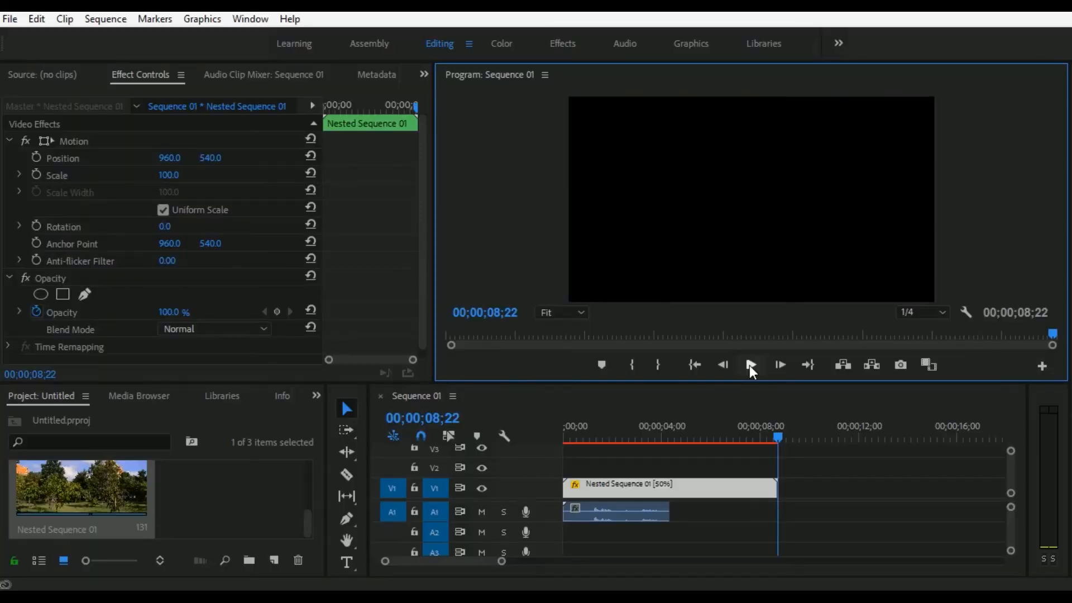
left_click(752, 366)
key("space")
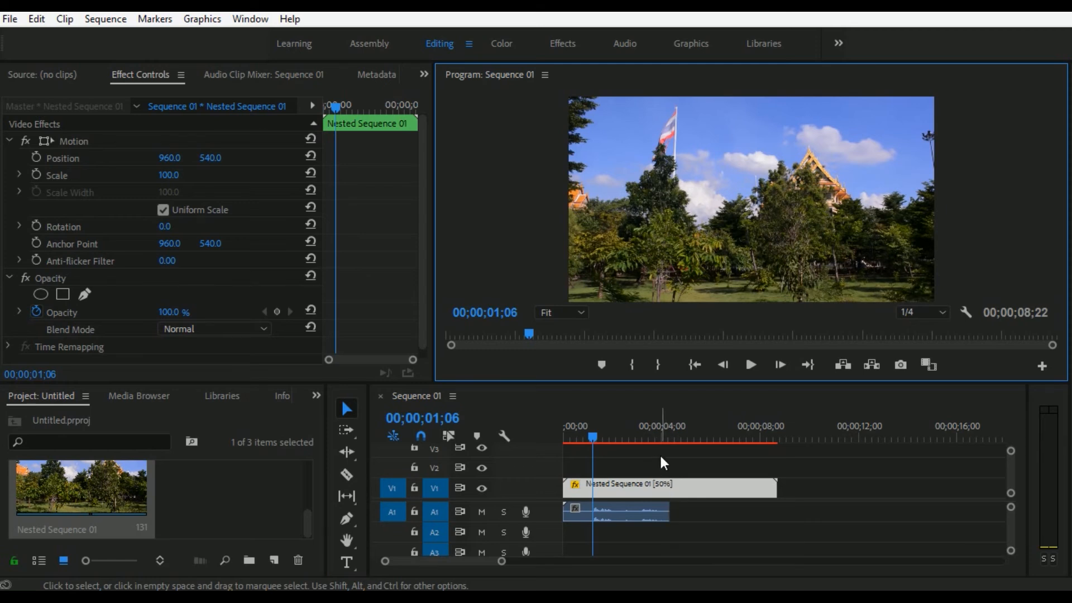
left_click(610, 428)
key("space")
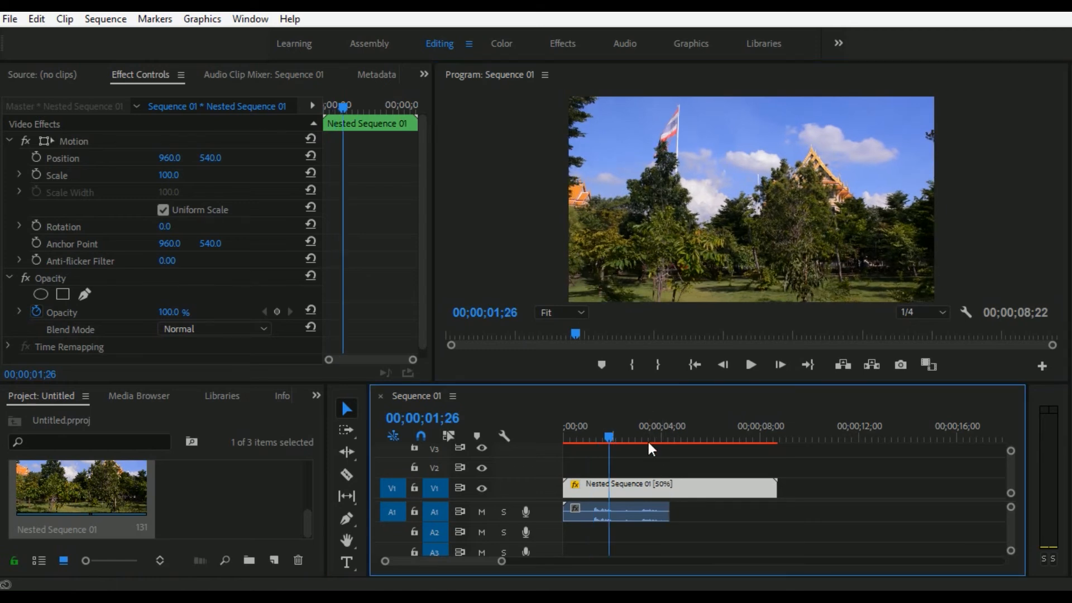
left_click_drag(625, 459, 604, 466)
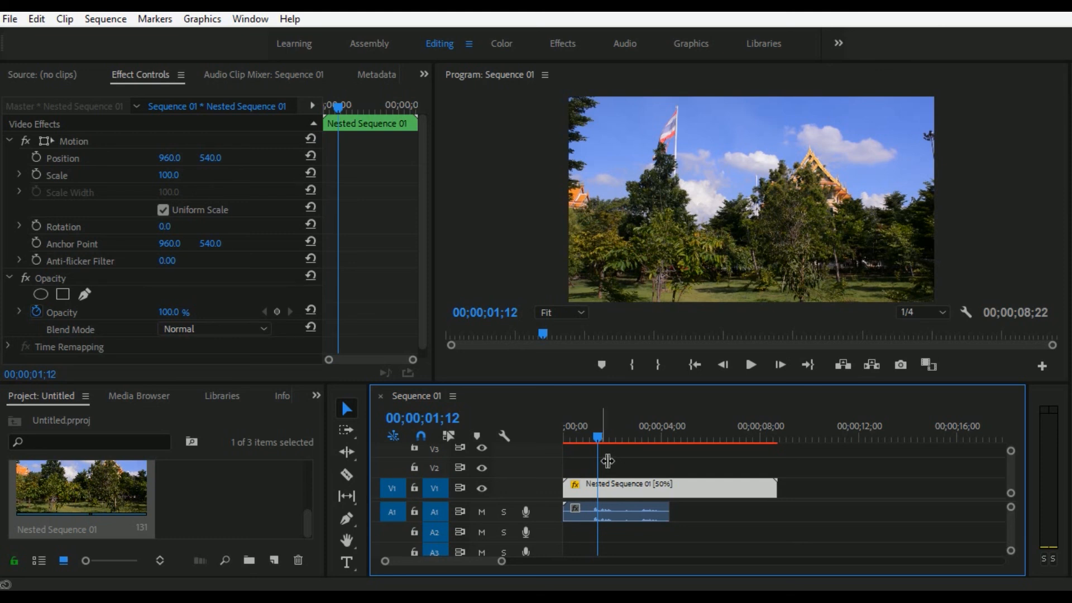
left_click(488, 335)
left_click_drag(488, 337, 545, 335)
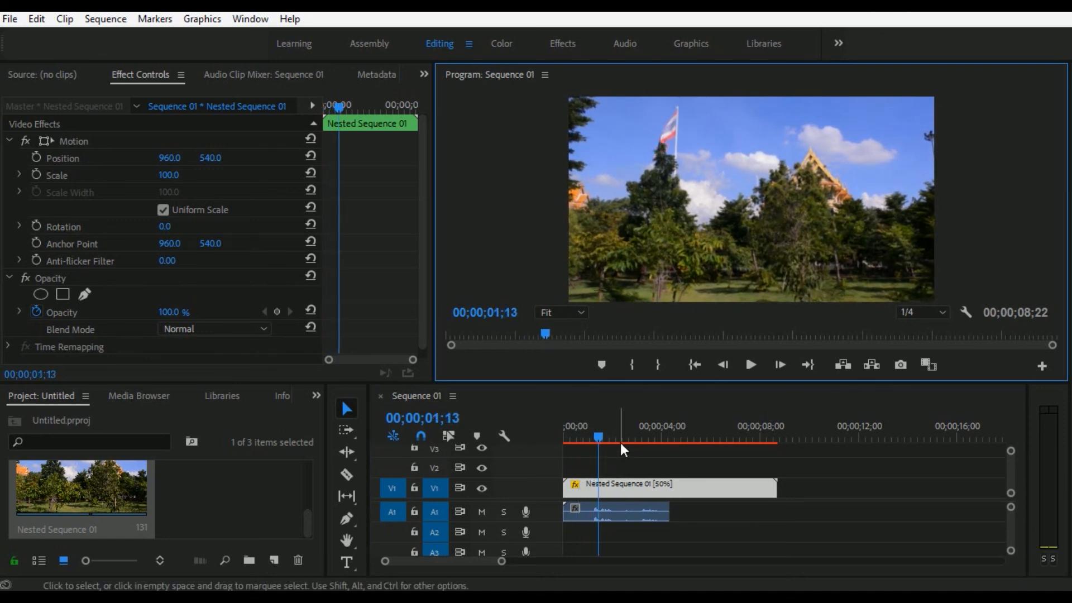
left_click_drag(637, 434, 645, 440)
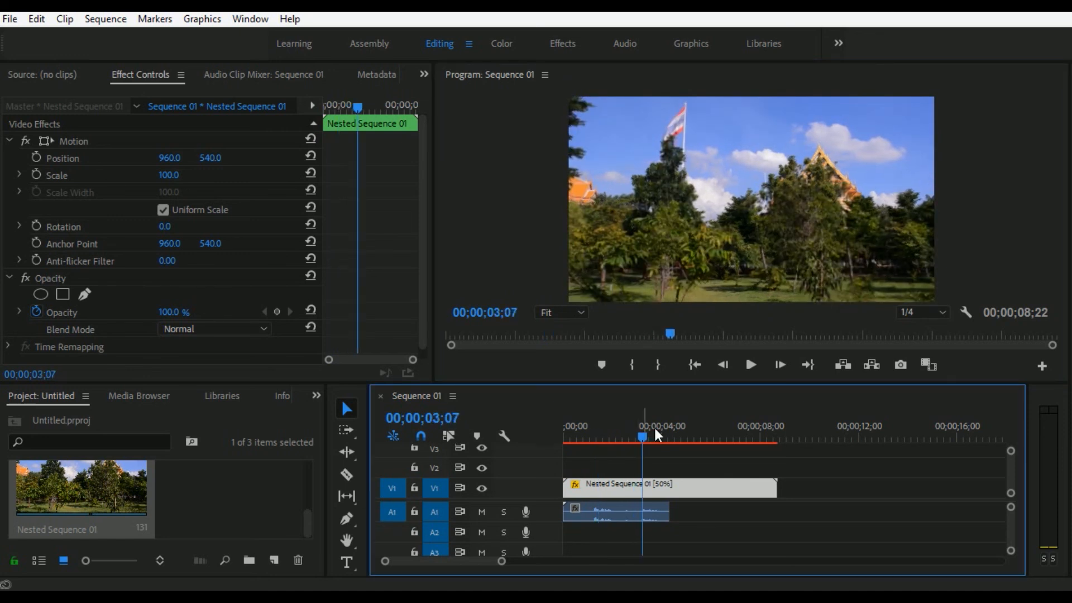